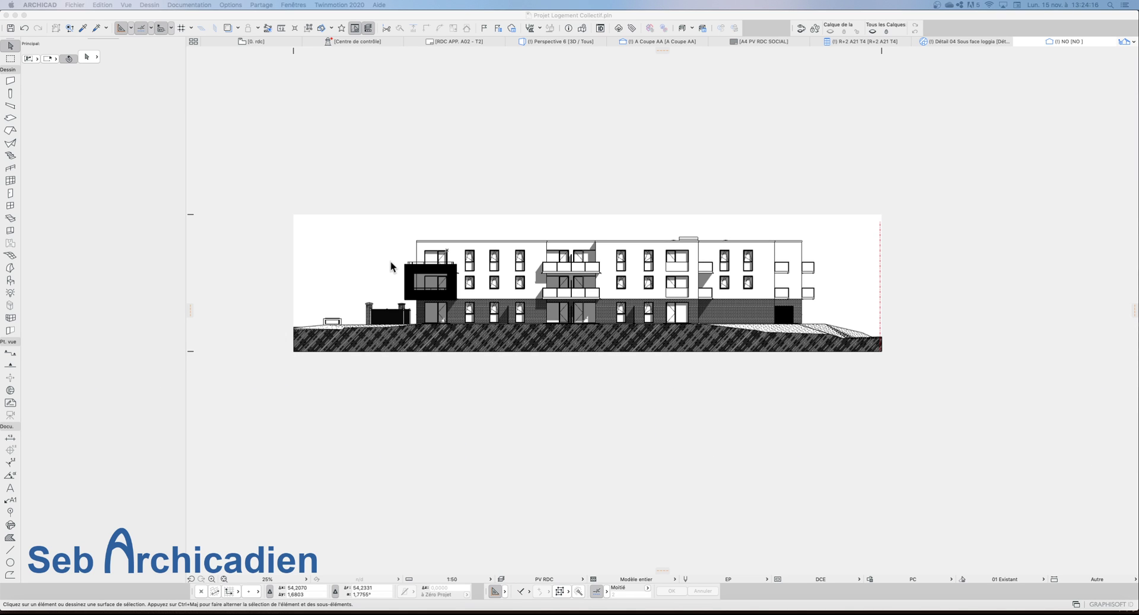
# Examine the shadows cast on the NO façade around the cantilevered loggia, windows and balconies
pyautogui.click(645, 238)
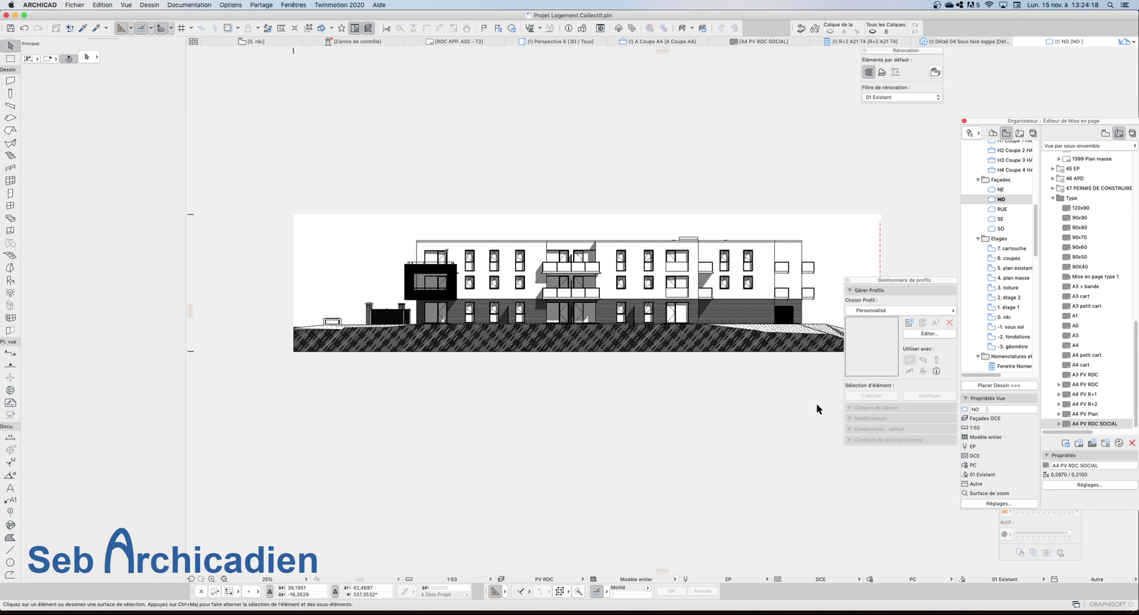
pyautogui.scroll(5, 662, 216)
pyautogui.scroll(-2, 425, 179)
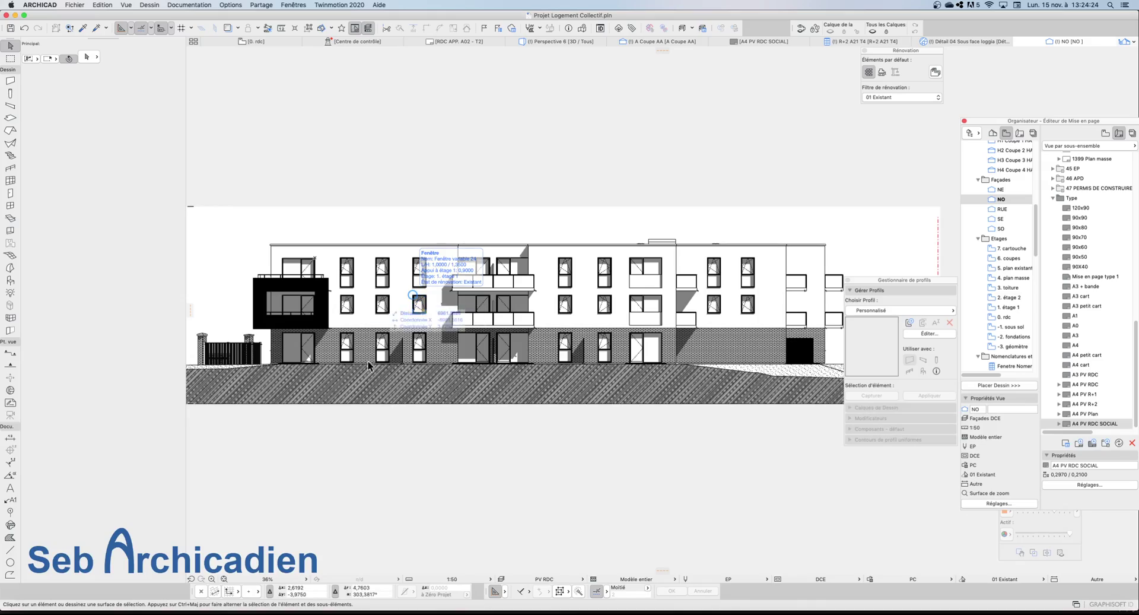
pyautogui.scroll(3, 285, 297)
pyautogui.scroll(4, 301, 236)
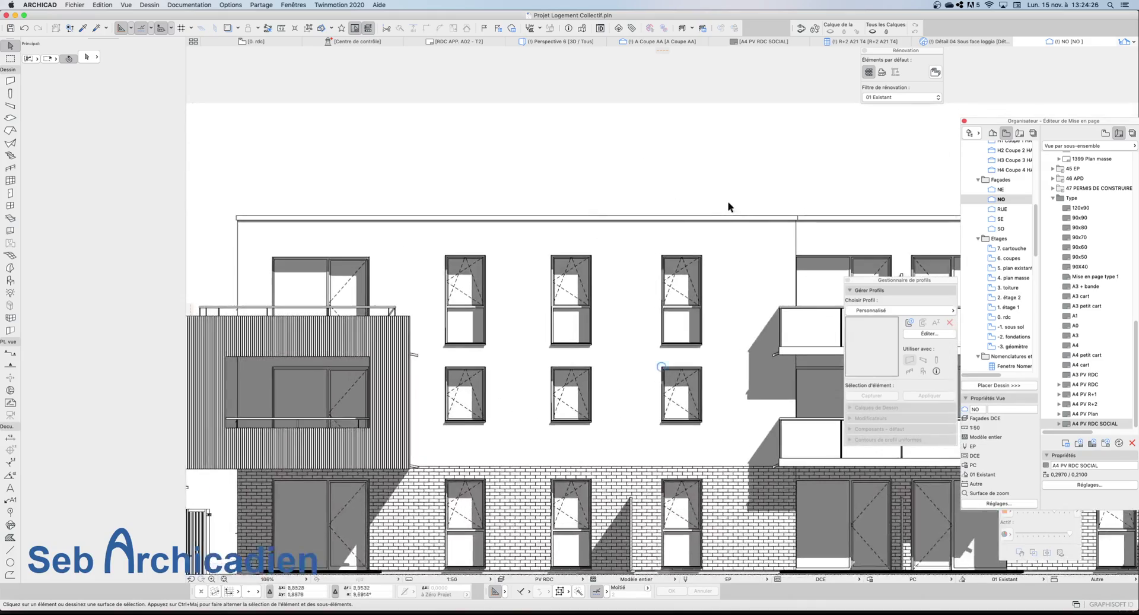
pyautogui.scroll(-2, 460, 236)
pyautogui.scroll(4, 498, 248)
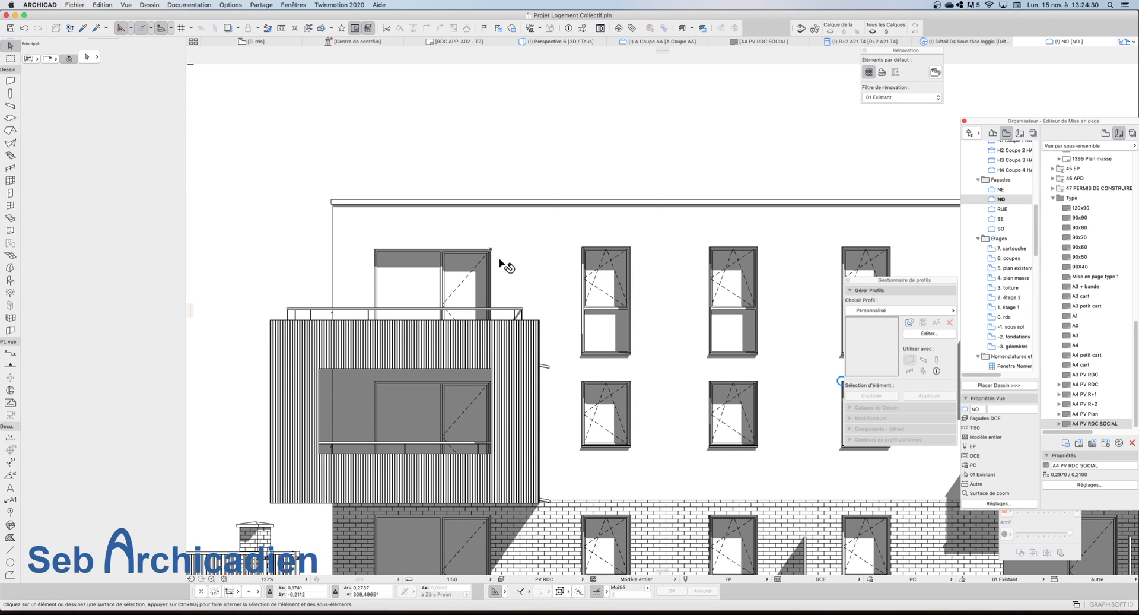
# Open the façade options of the NO view at the Soleil et Ombres settings of its model display
pyautogui.rightClick(1005, 198)
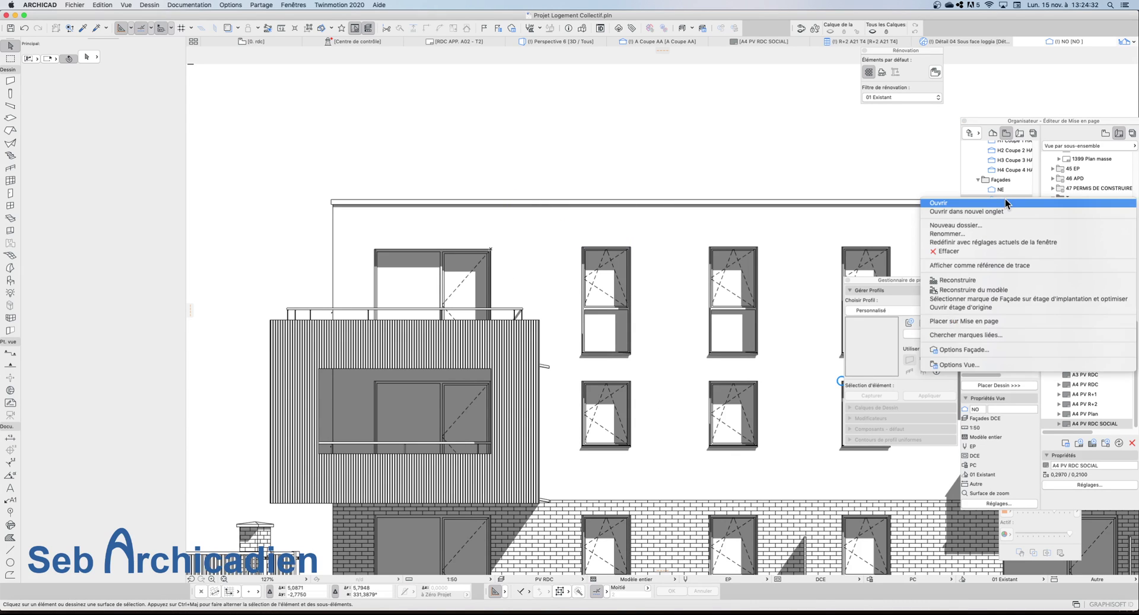
pyautogui.click(979, 350)
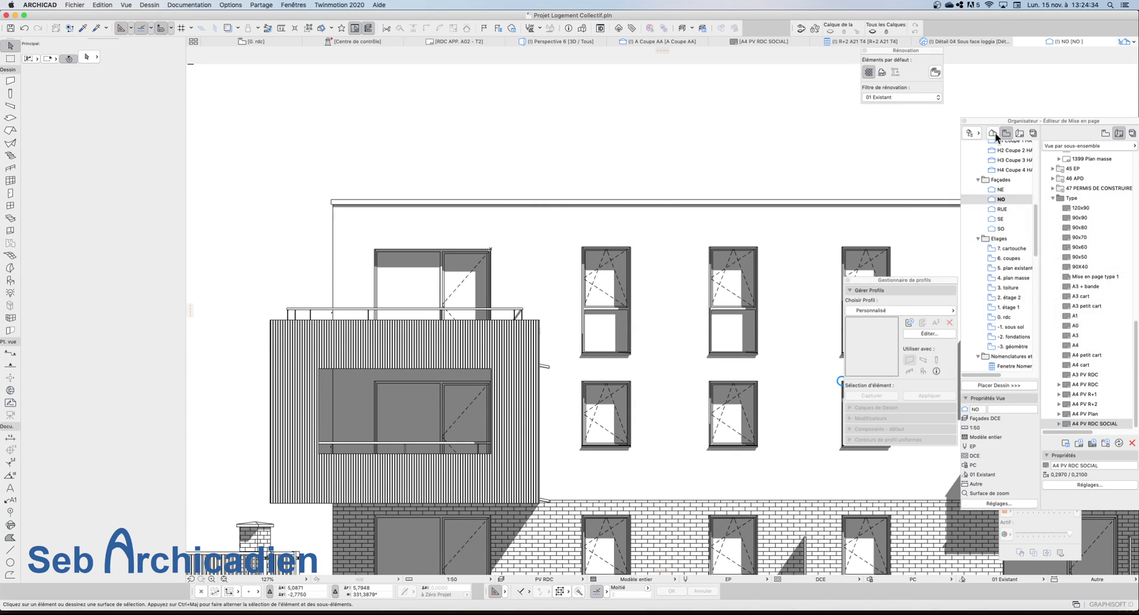
pyautogui.click(1006, 134)
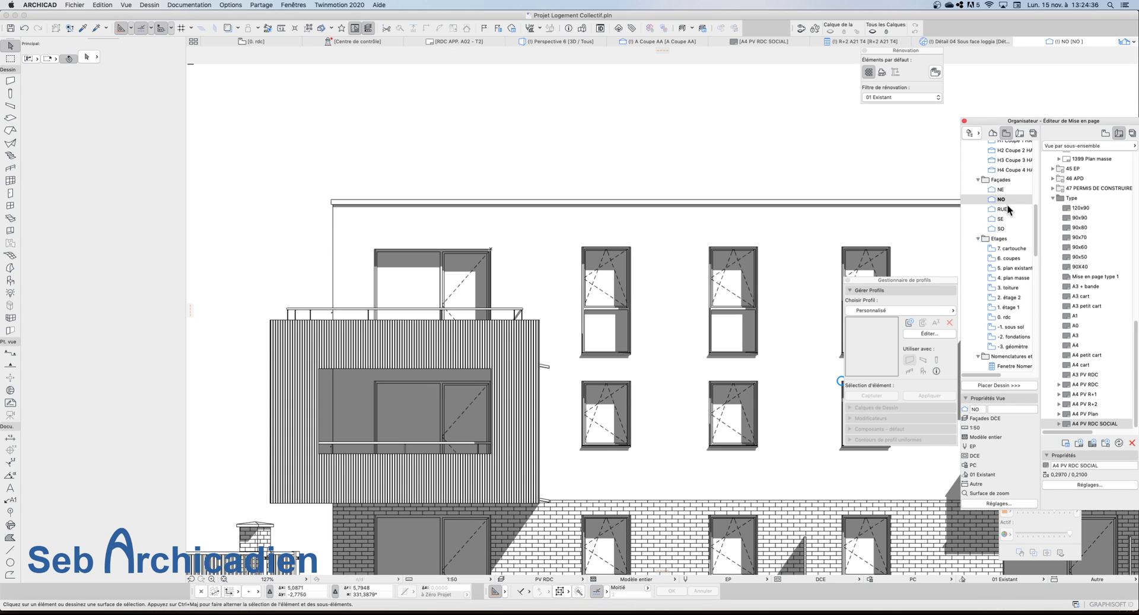
pyautogui.rightClick(1005, 199)
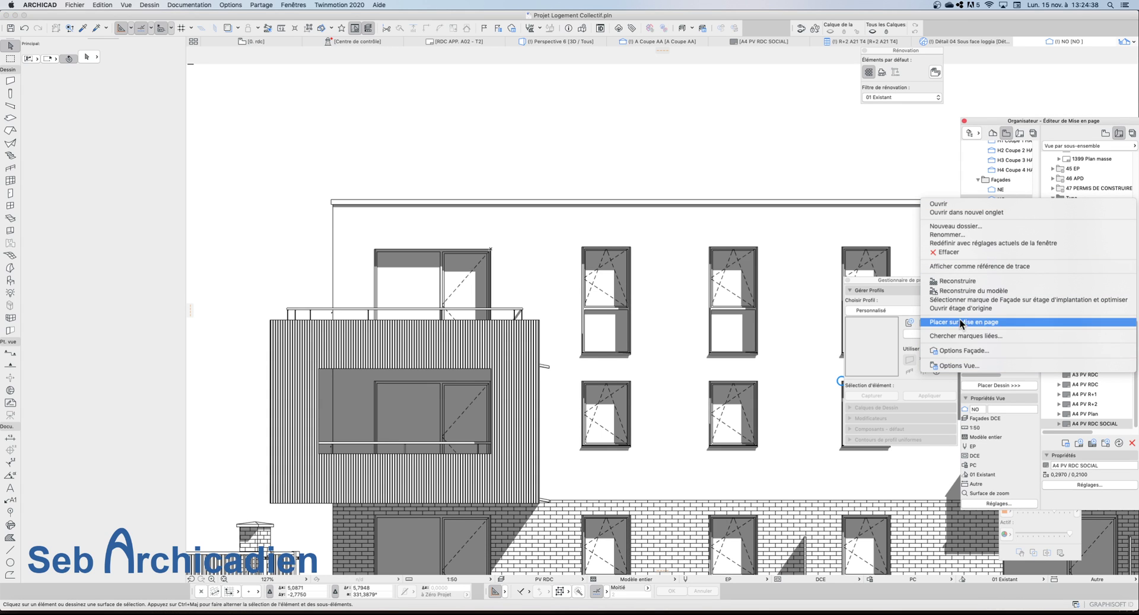
pyautogui.click(965, 350)
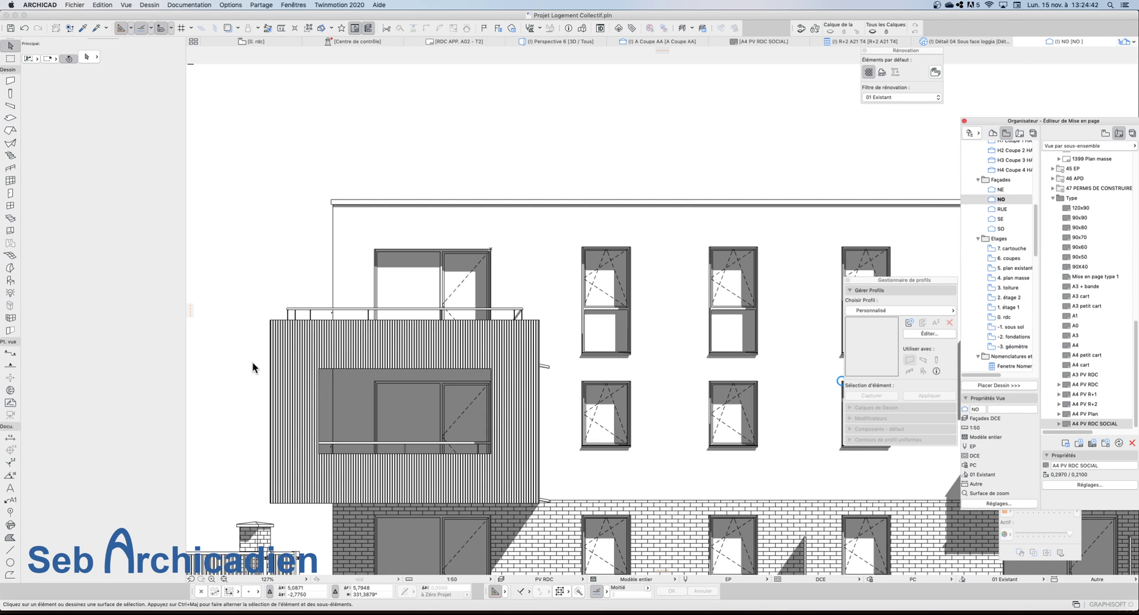
pyautogui.scroll(-3, 824, 405)
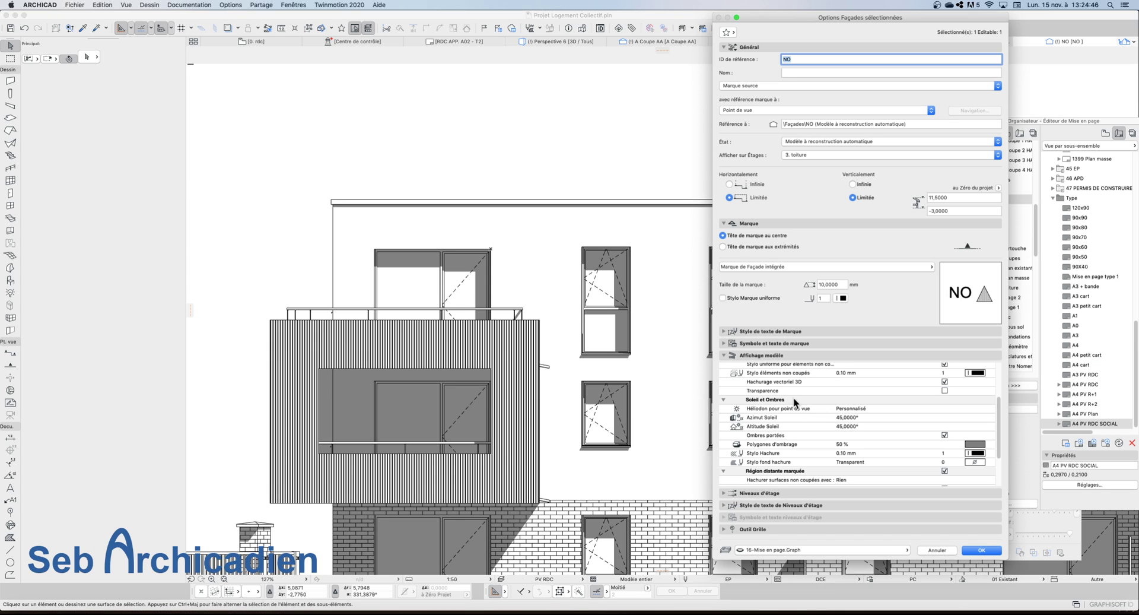
# Review the sun source choices for the NO façade, keeping Personnalisé rather than Comme dans Fenêtre 3D
pyautogui.click(914, 408)
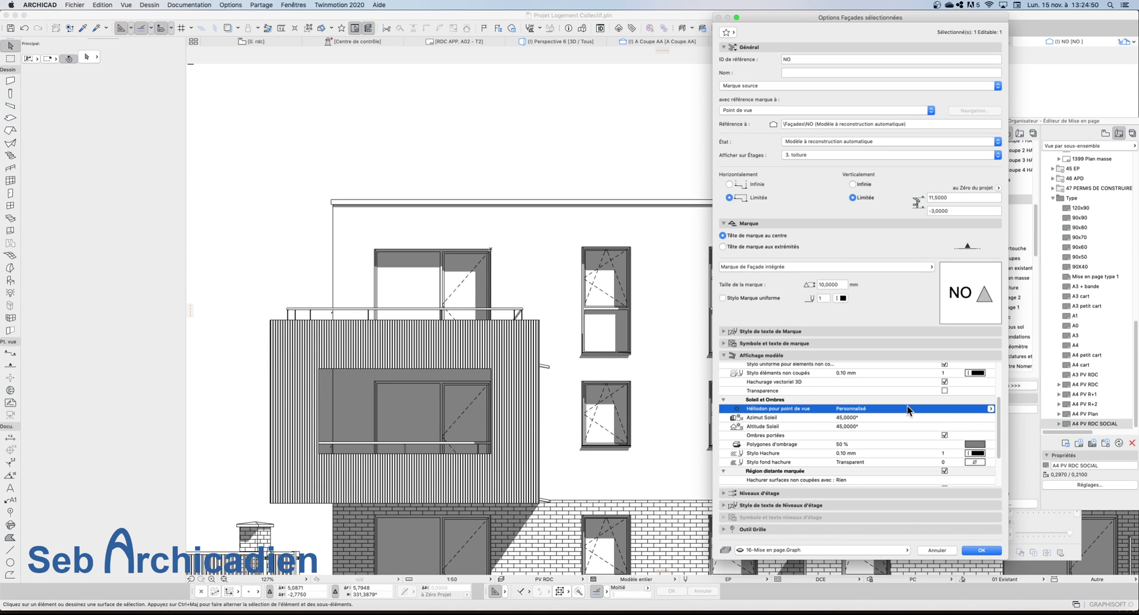
pyautogui.click(990, 408)
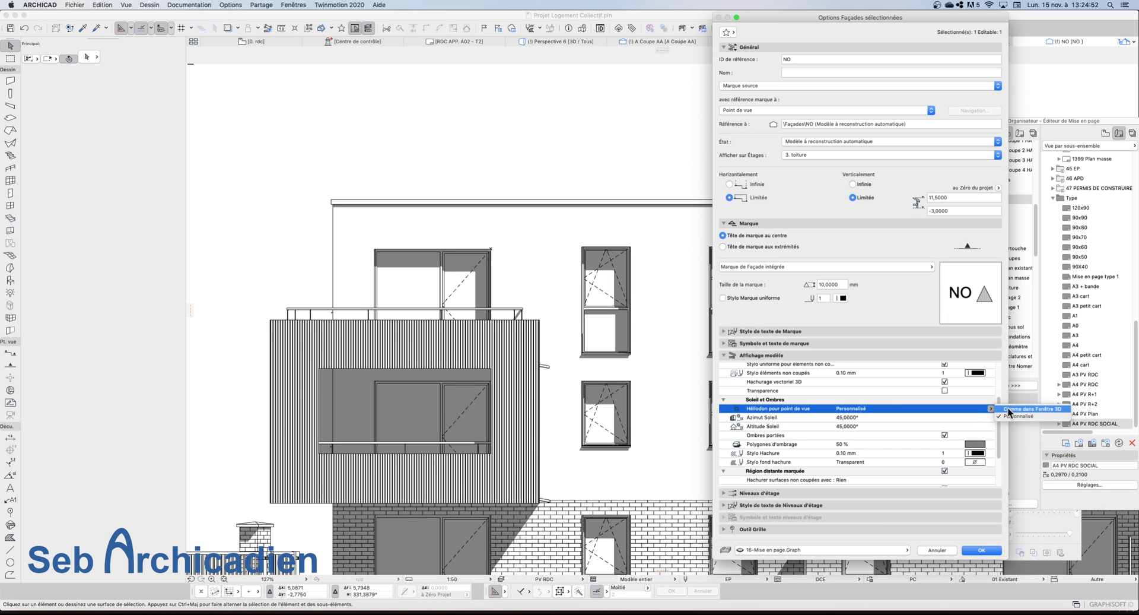
pyautogui.click(919, 418)
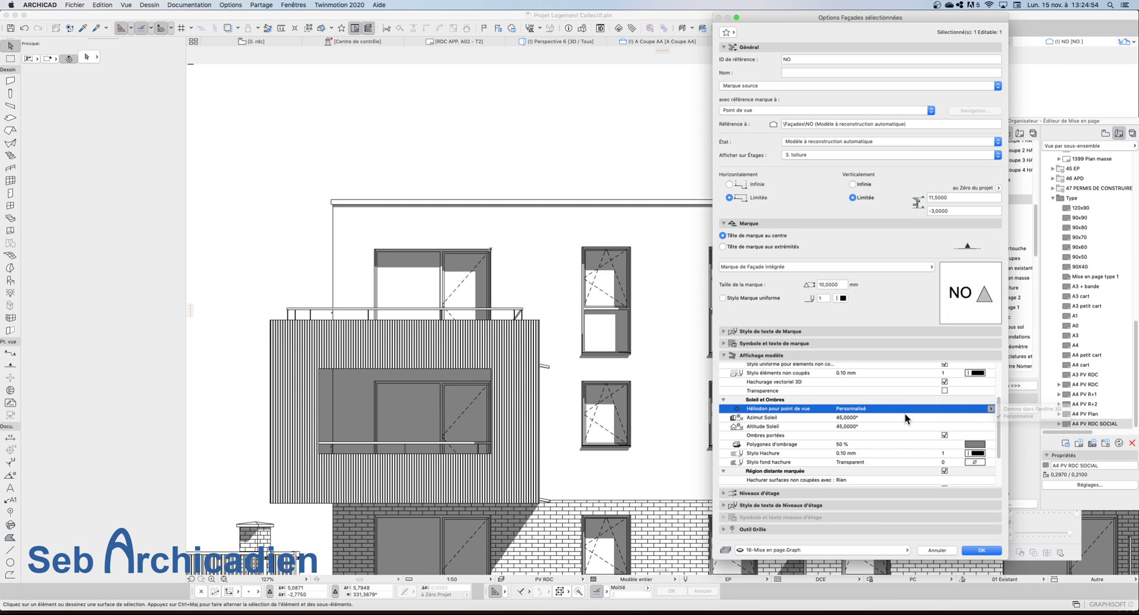
pyautogui.click(899, 417)
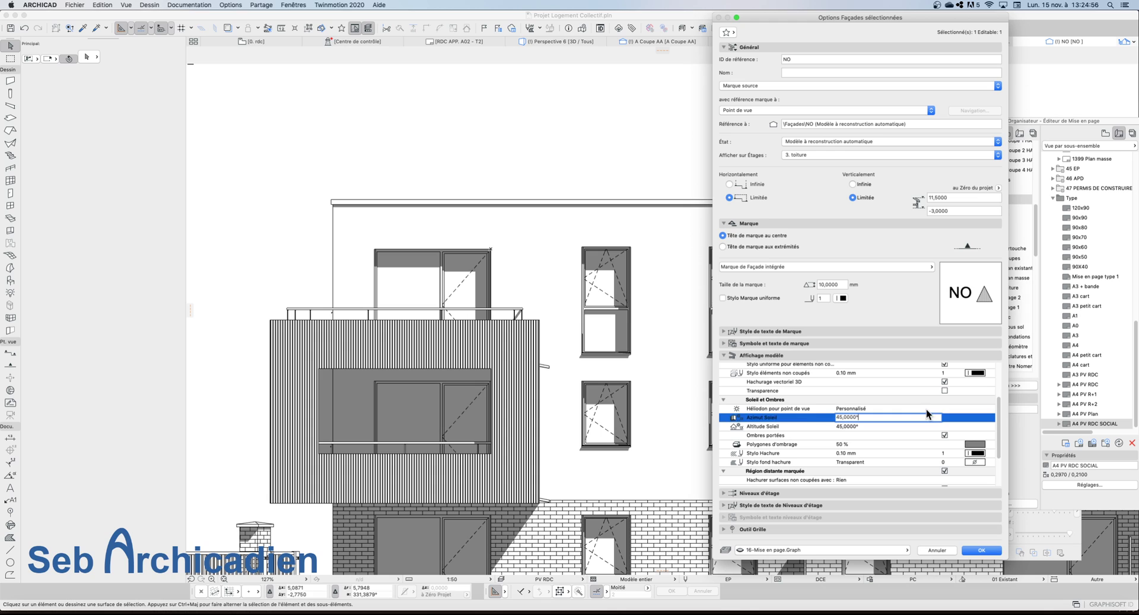
pyautogui.click(978, 408)
pyautogui.click(991, 409)
pyautogui.click(907, 414)
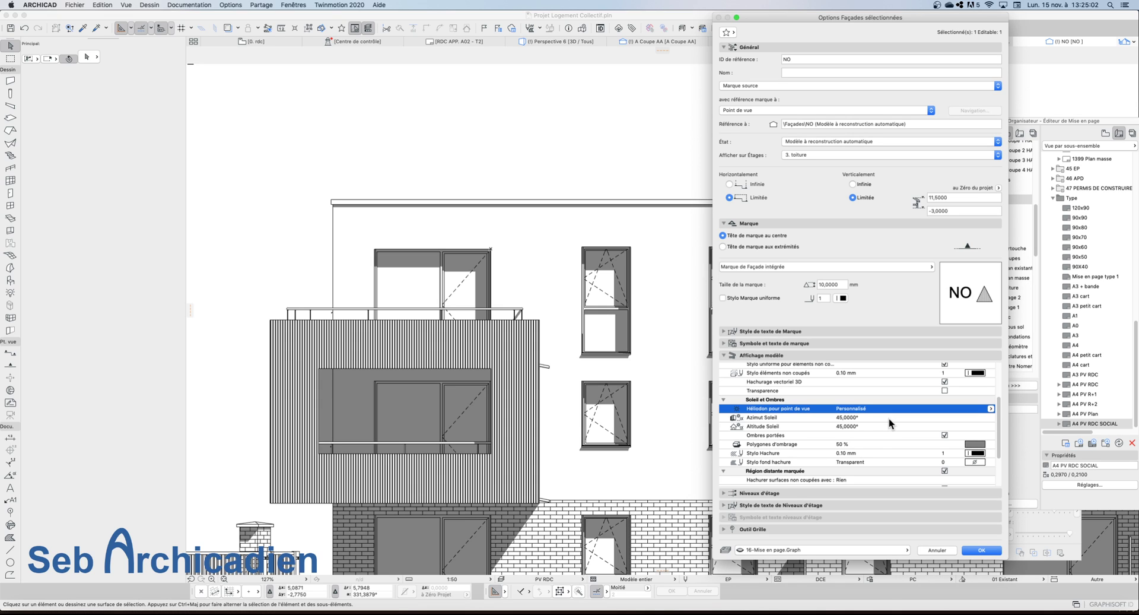
# Set the NO façade's sun azimuth to -45° and apply the façade options
pyautogui.click(892, 418)
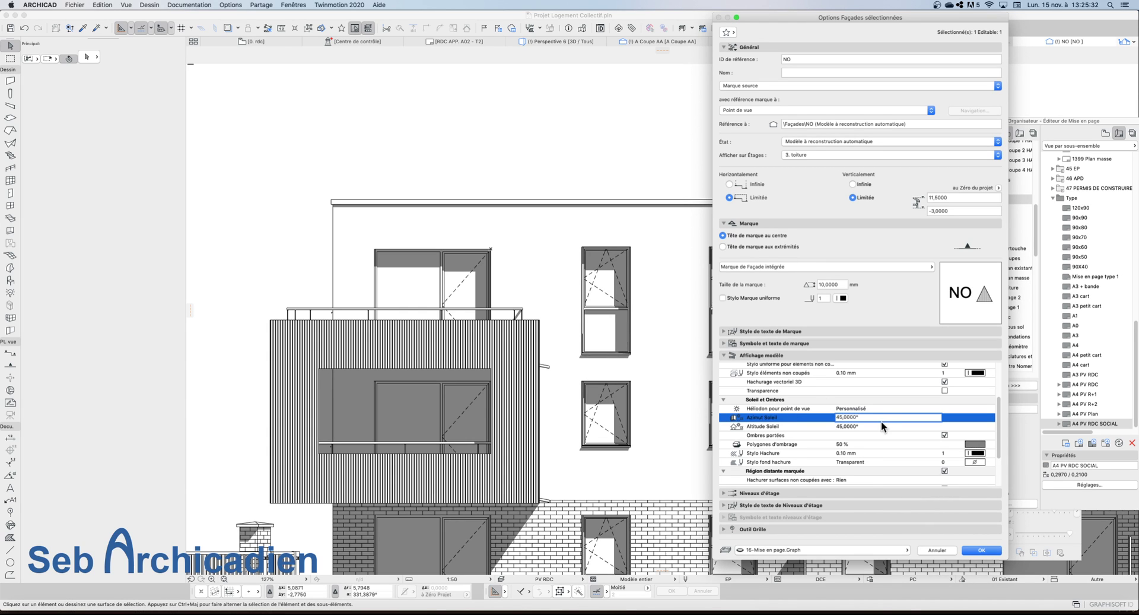
pyautogui.click(880, 415)
pyautogui.write('-45')
pyautogui.press('Return')
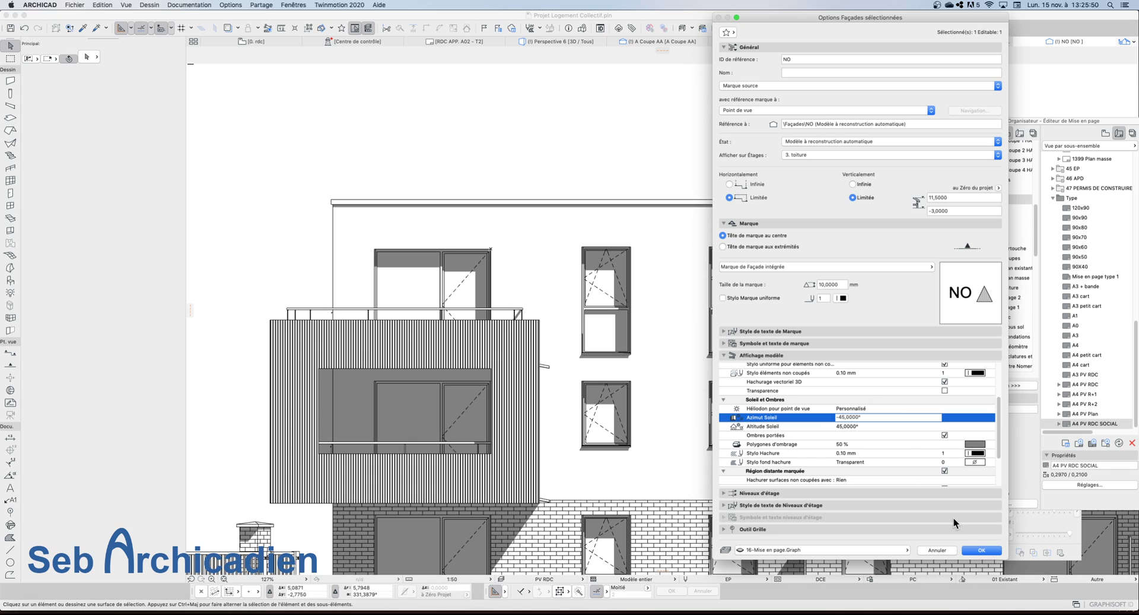
pyautogui.click(985, 550)
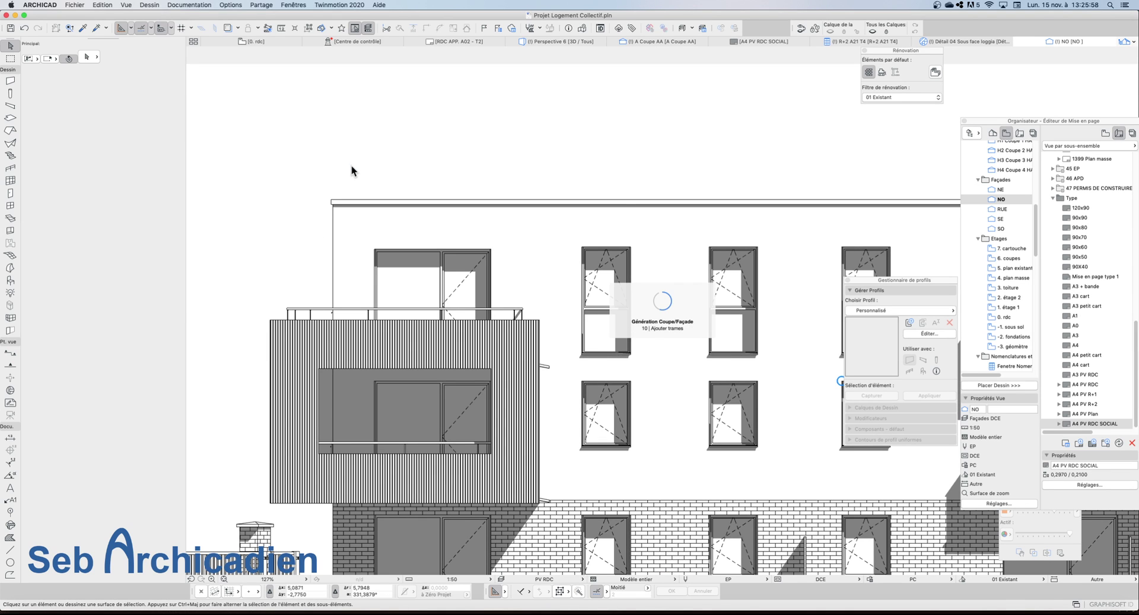
# Inspect the regenerated shadow direction across the NO façade, both overall and close up at the loggia and balconies
pyautogui.scroll(-5, 315, 174)
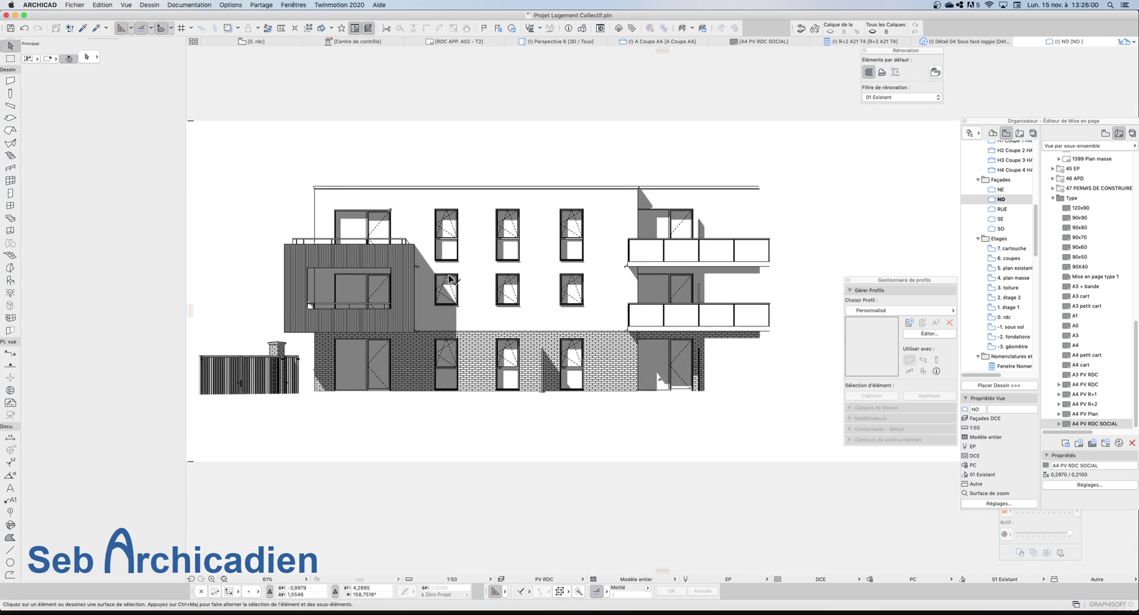
pyautogui.scroll(2, 397, 248)
pyautogui.click(585, 343)
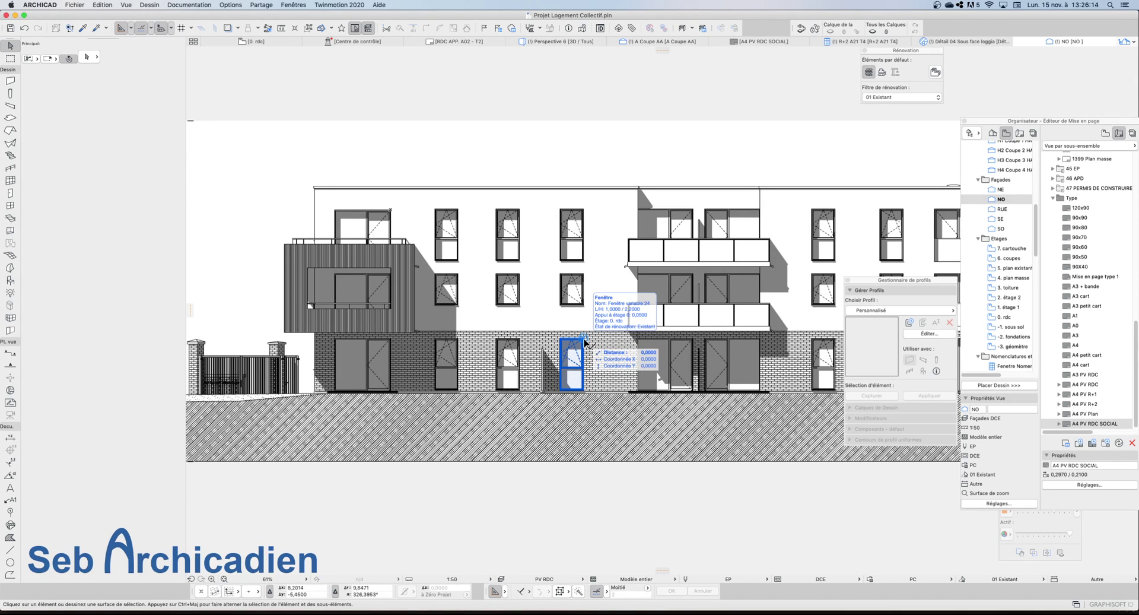
pyautogui.scroll(-2, 274, 435)
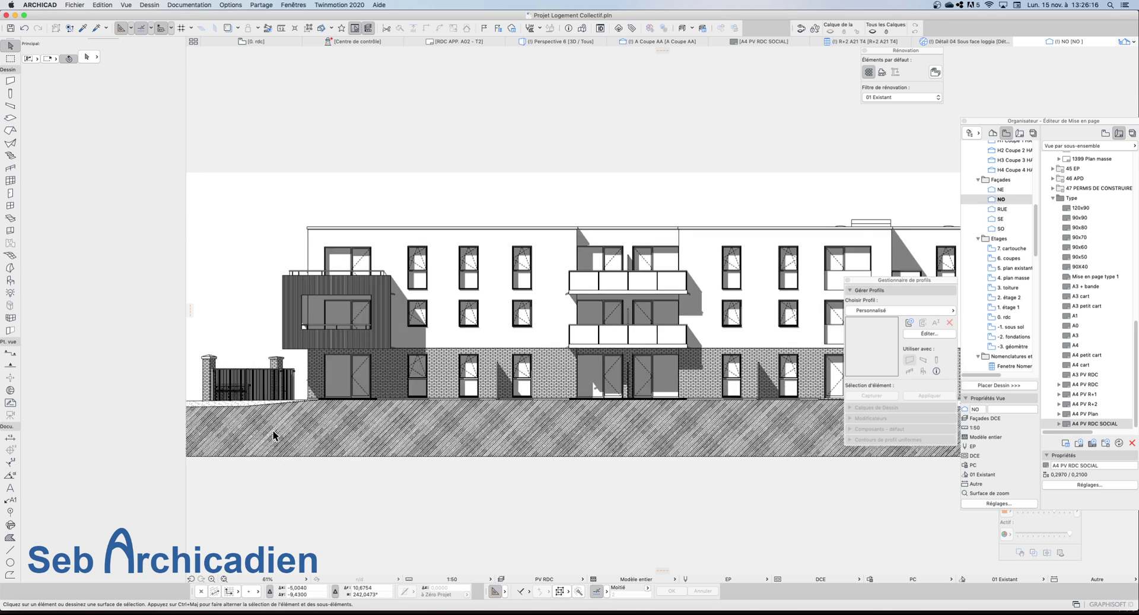
pyautogui.scroll(-2, 273, 435)
pyautogui.scroll(-3, 331, 437)
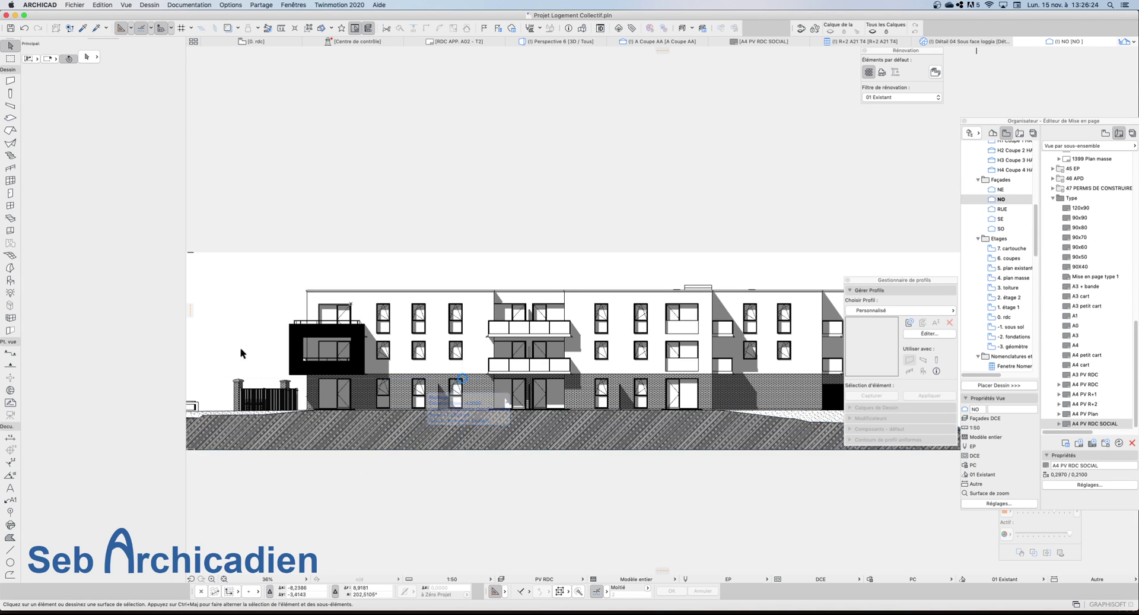
pyautogui.scroll(6, 255, 359)
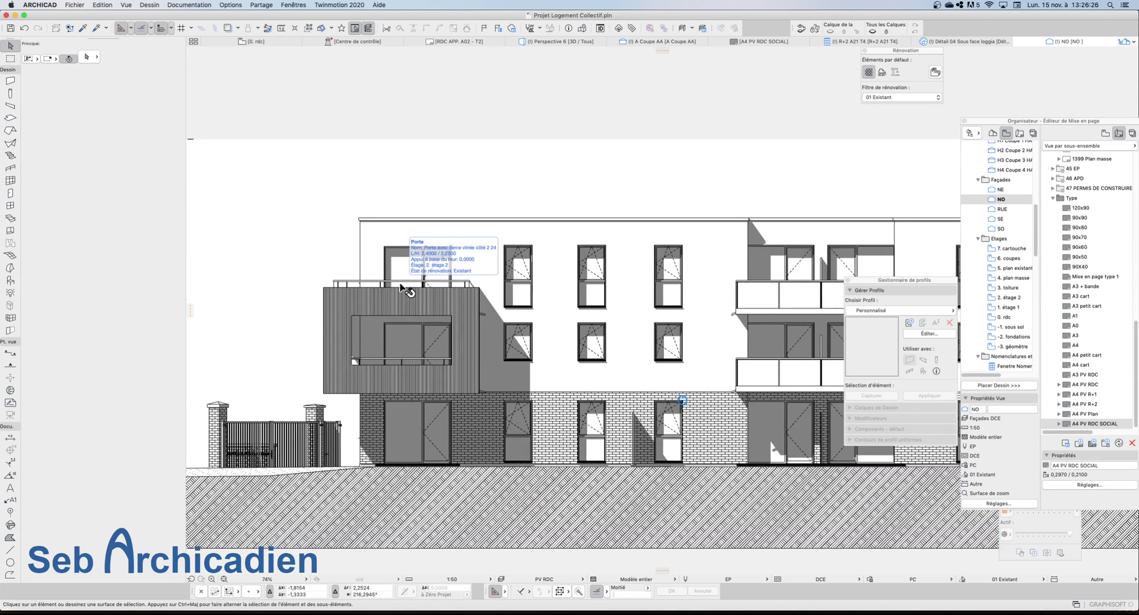